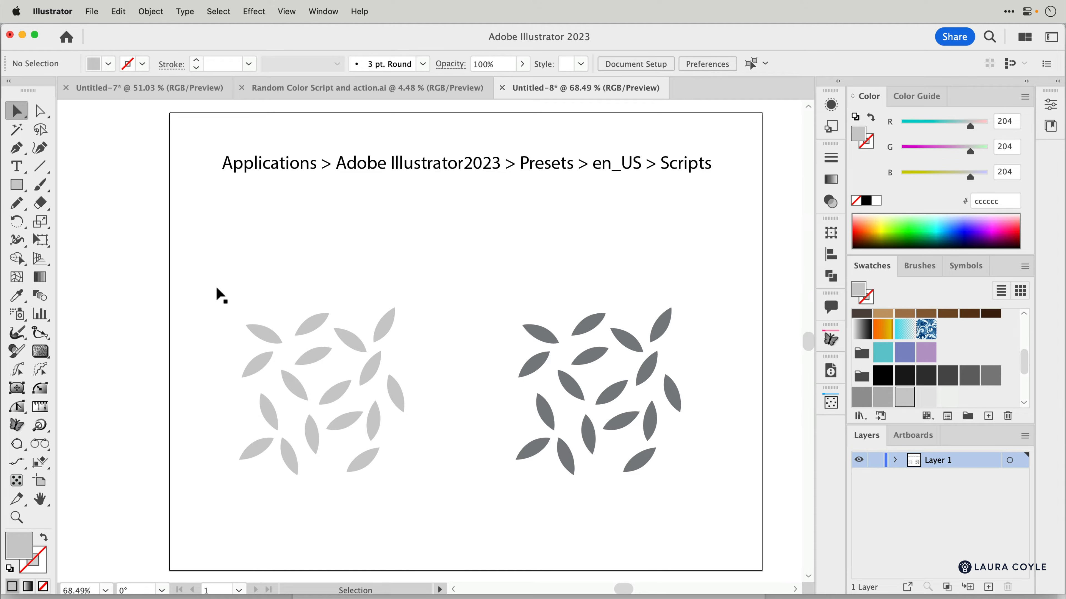
Step: Fill the light grey leaves with the green 22b573 swatch and select the swatch range from that green to dark blue
{"action": "left_click_drag", "start_coordinate": [216, 287], "coordinate": [426, 519]}
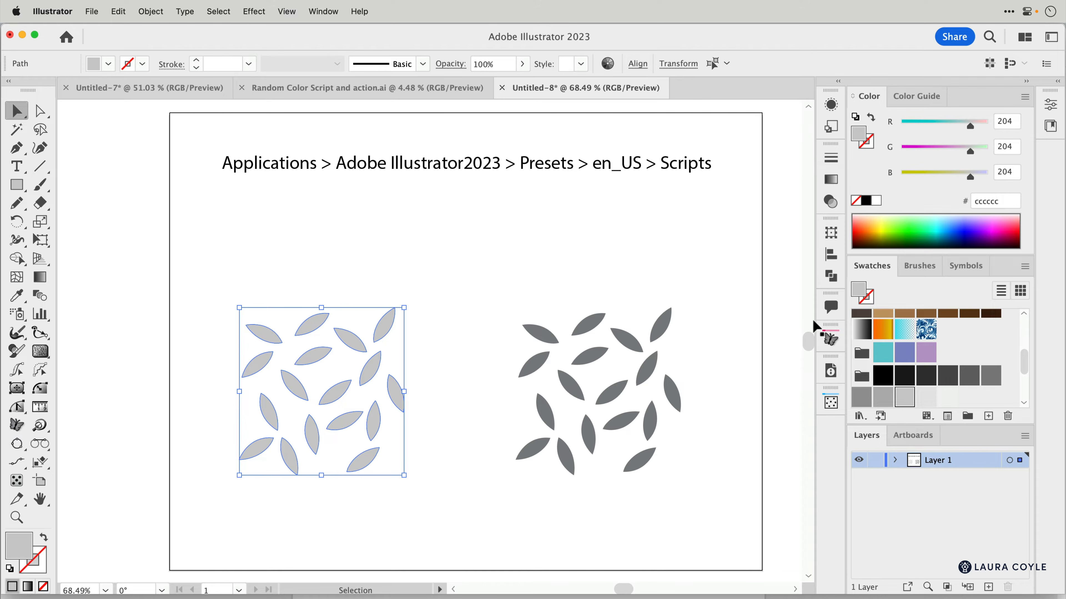
{"action": "left_click_drag", "start_coordinate": [1024, 370], "coordinate": [1021, 322]}
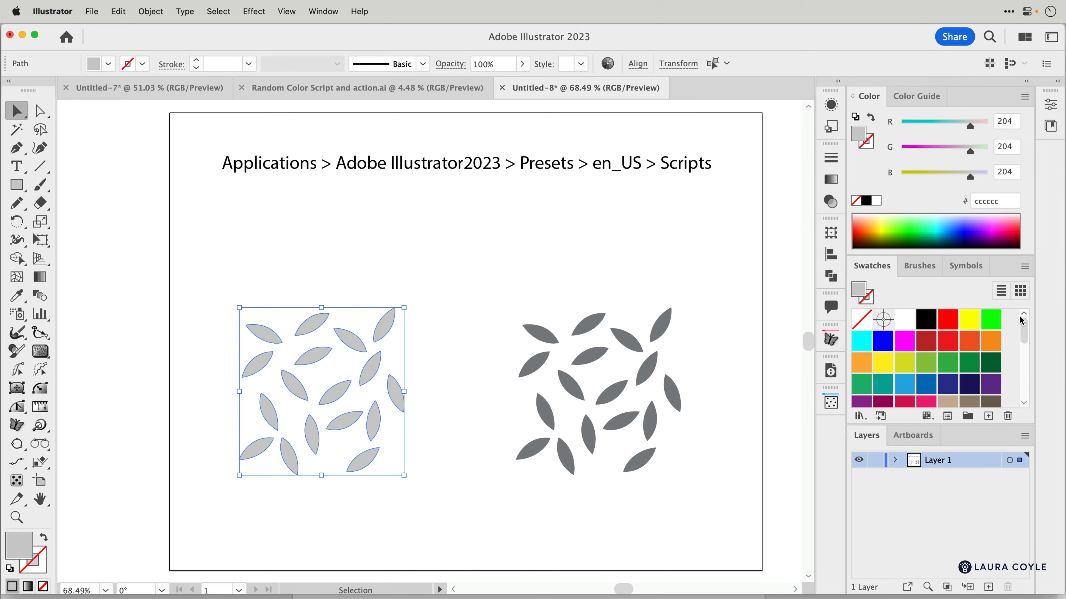
{"action": "left_click", "coordinate": [862, 387]}
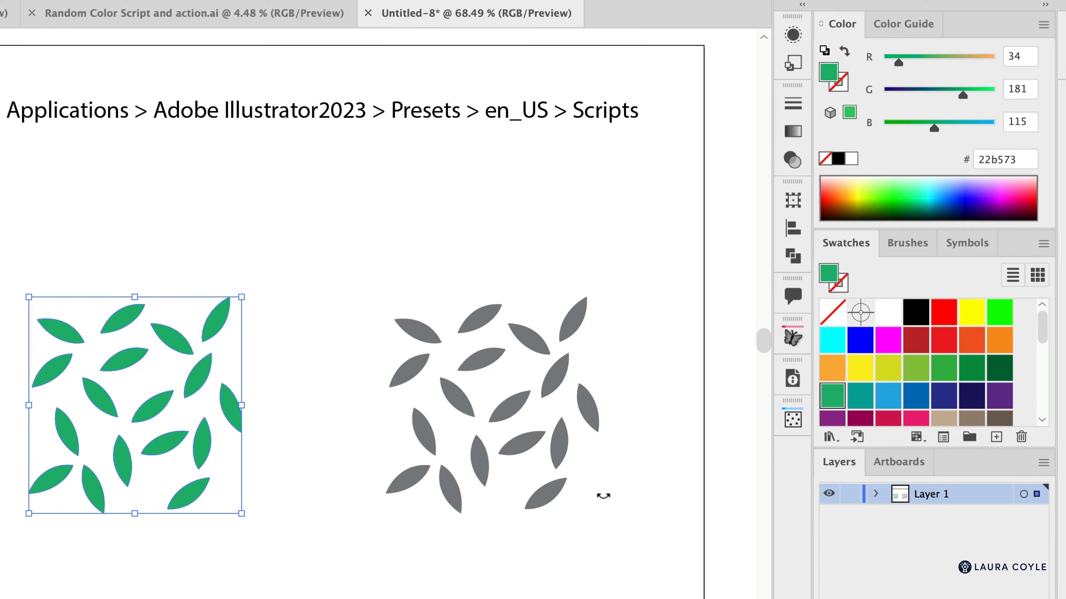
{"action": "left_click", "coordinate": [947, 399], "text": "shift"}
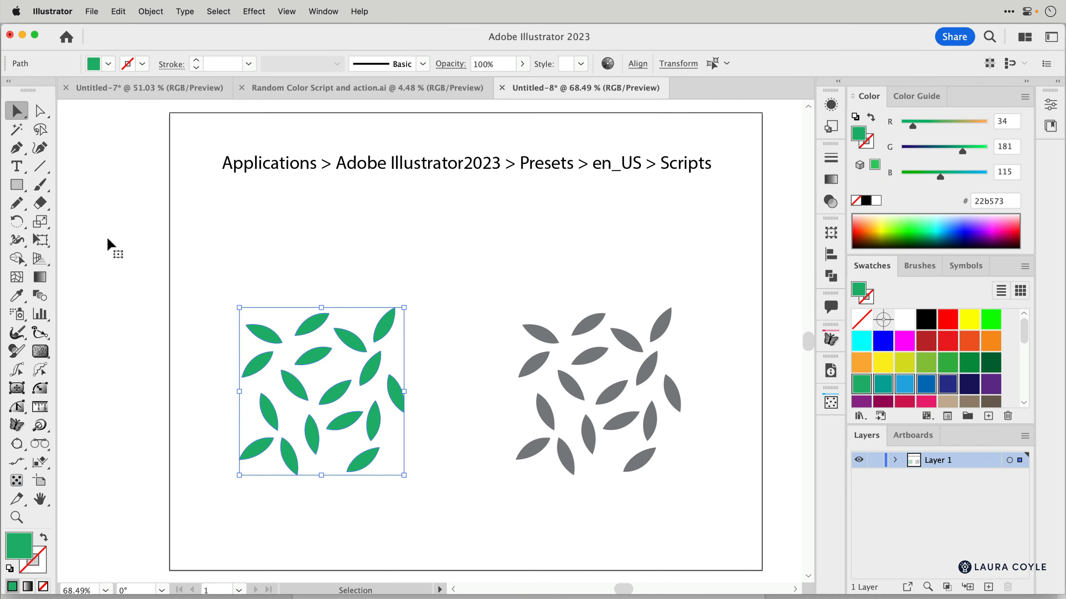
Step: Run the RandomColor2020 script on the selected leaves and deselect them
{"action": "left_click", "coordinate": [92, 11]}
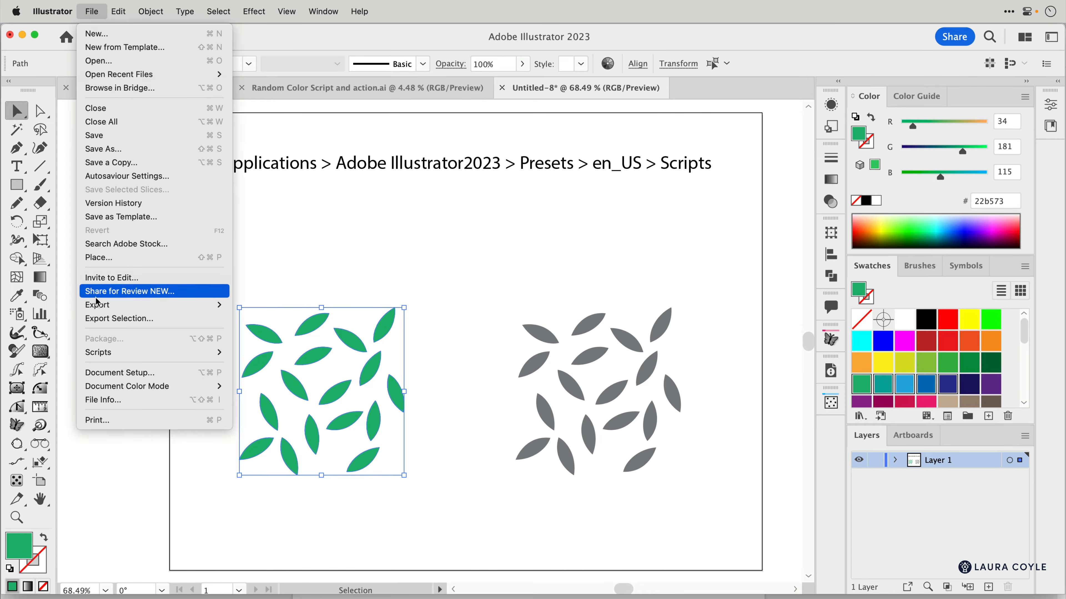
{"action": "mouse_move", "coordinate": [119, 354]}
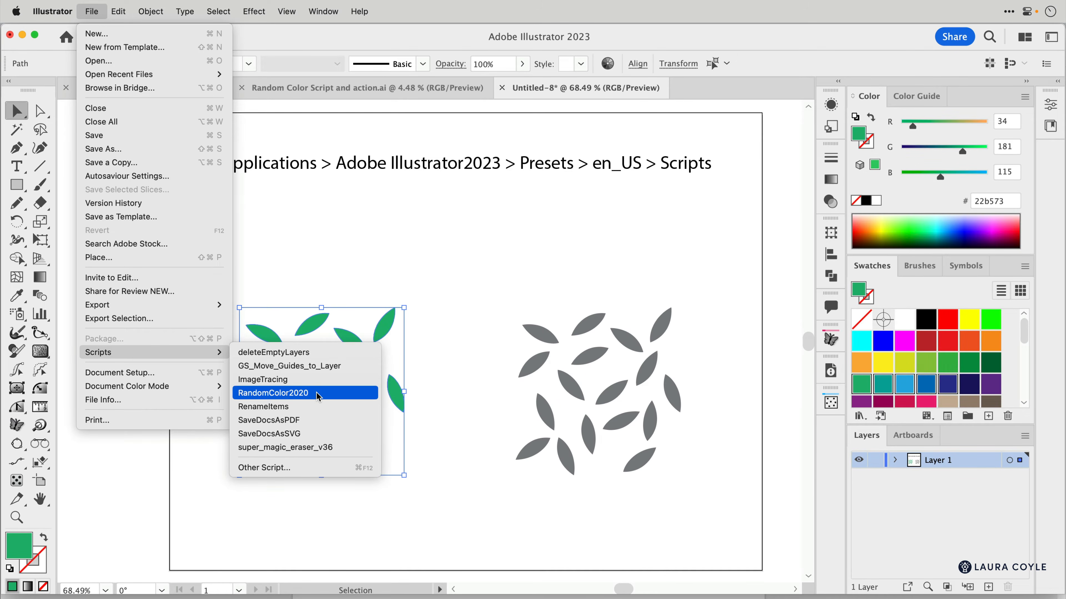
{"action": "left_click", "coordinate": [317, 394]}
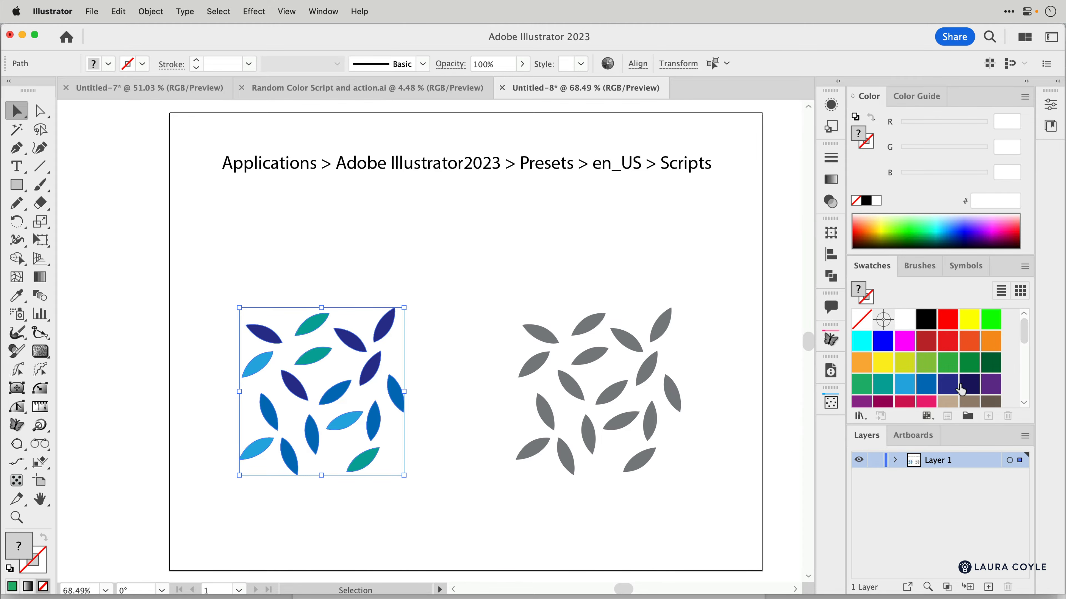
{"action": "left_click", "coordinate": [481, 488]}
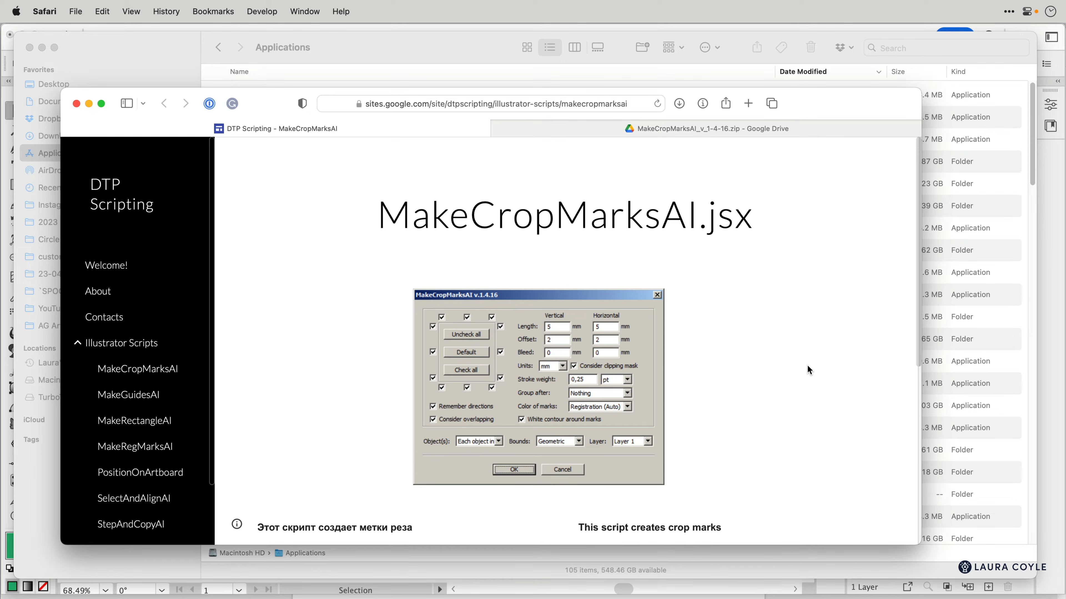
Step: In Safari, review the MakeCropMarksAI script description and download MakeCropMarksAI_v_1-4-16.zip from its Google Drive link
{"action": "scroll", "coordinate": [809, 369], "scroll_direction": "down", "scroll_amount": 3}
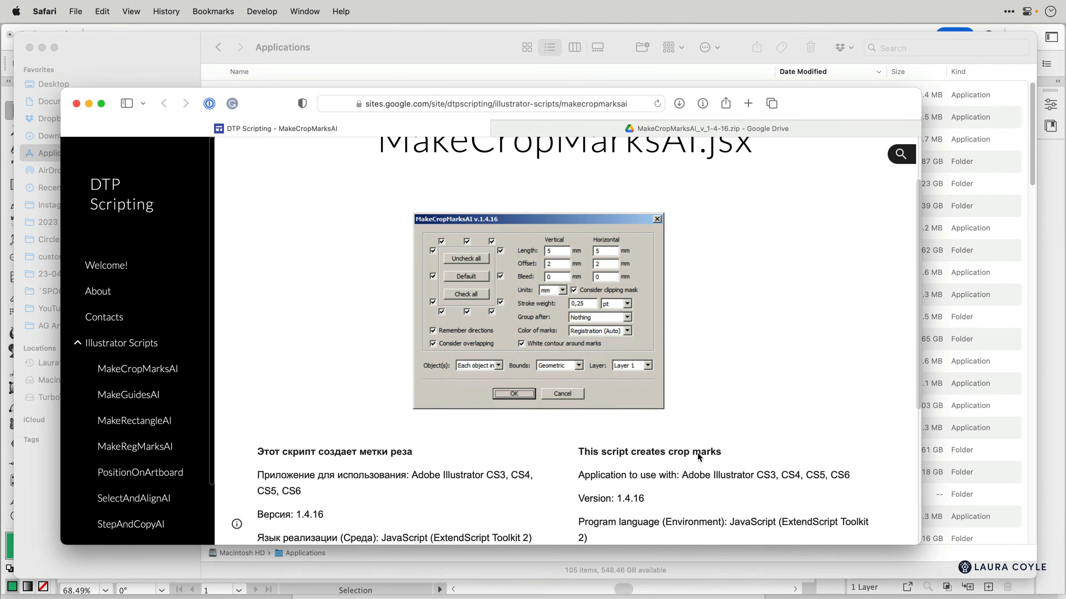
{"action": "scroll", "coordinate": [739, 497], "scroll_direction": "down", "scroll_amount": 10}
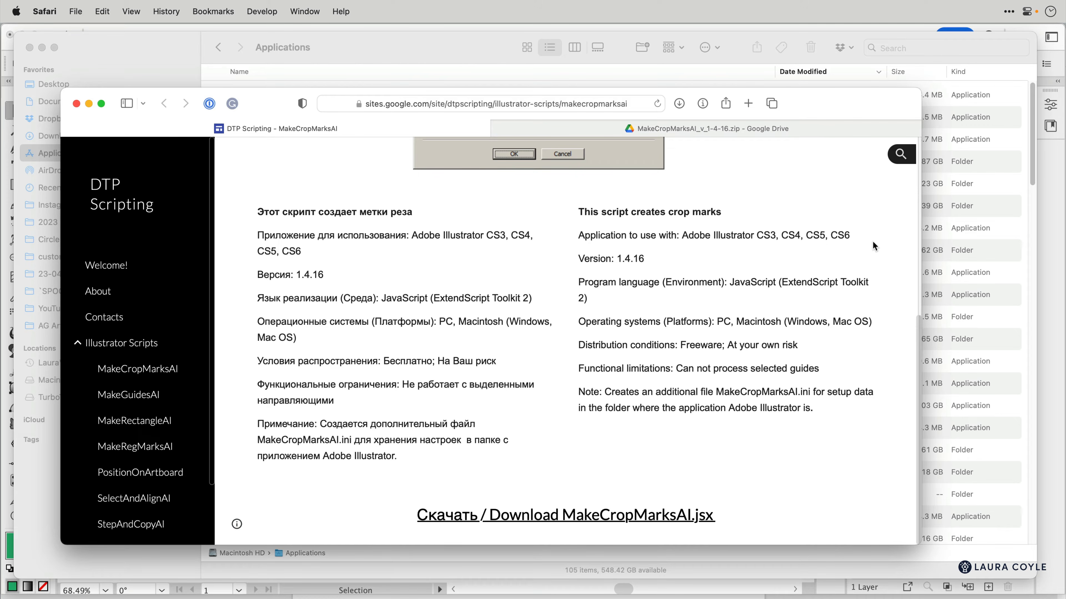
{"action": "left_click", "coordinate": [604, 518]}
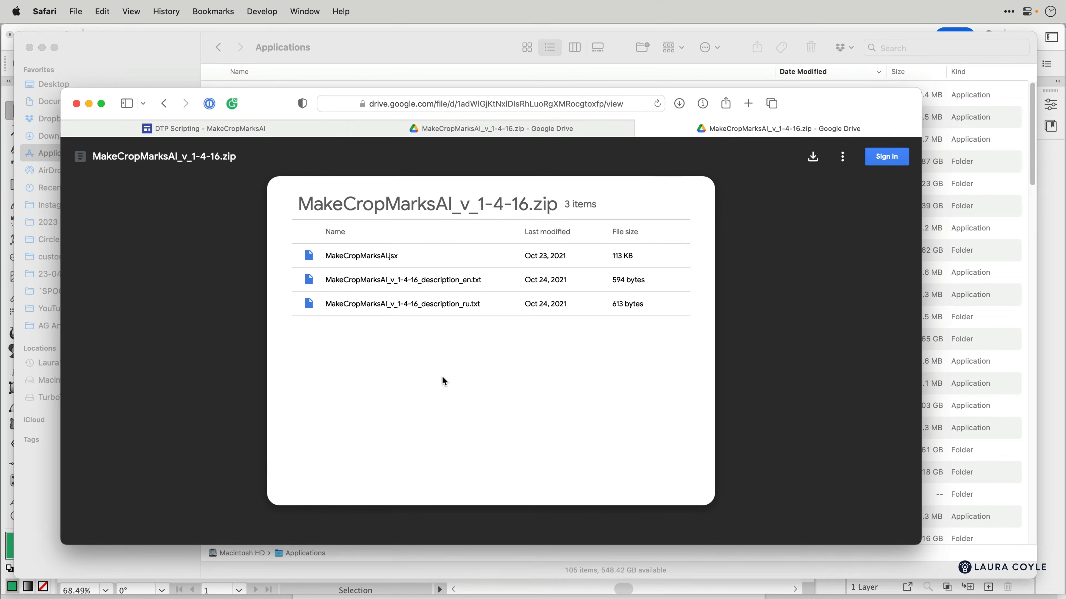
{"action": "left_click", "coordinate": [813, 156]}
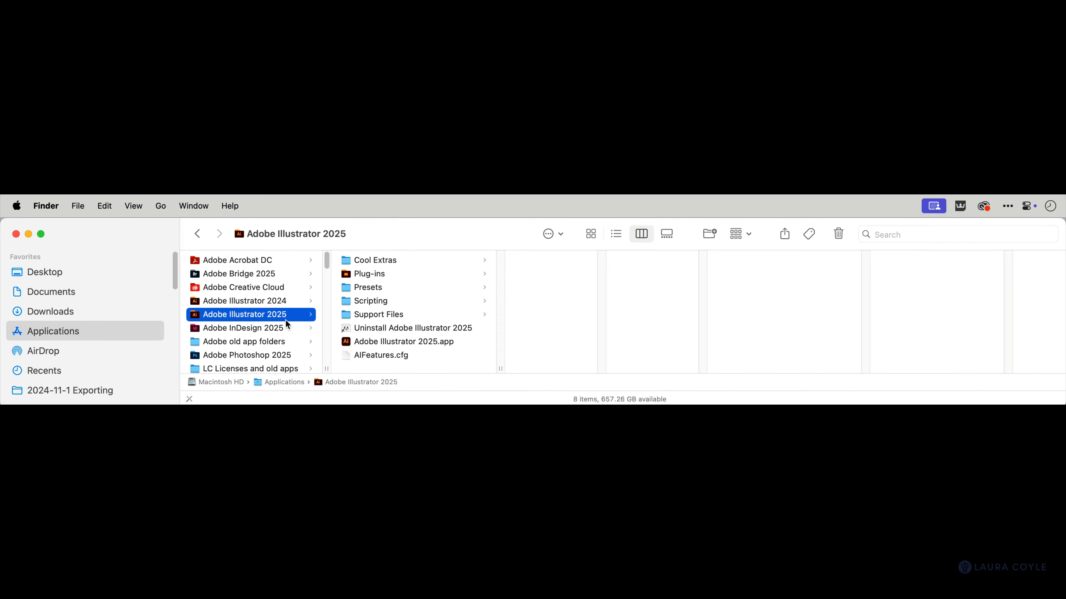
Step: In Finder, open the Scripts folder inside Presets > en_US of Adobe Illustrator 2025
{"action": "left_click", "coordinate": [373, 292]}
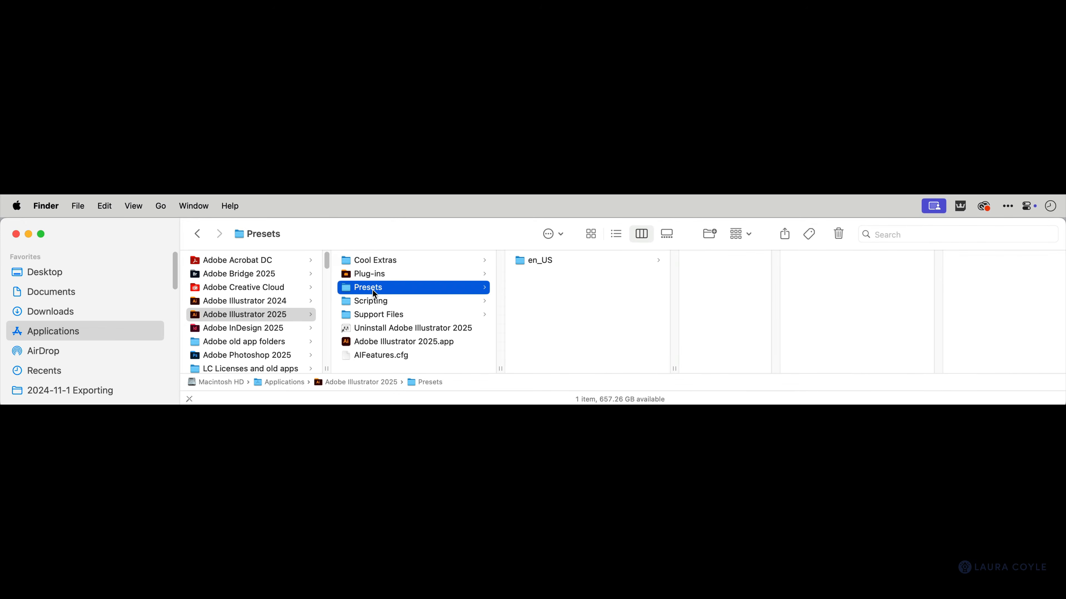
{"action": "left_click", "coordinate": [549, 262]}
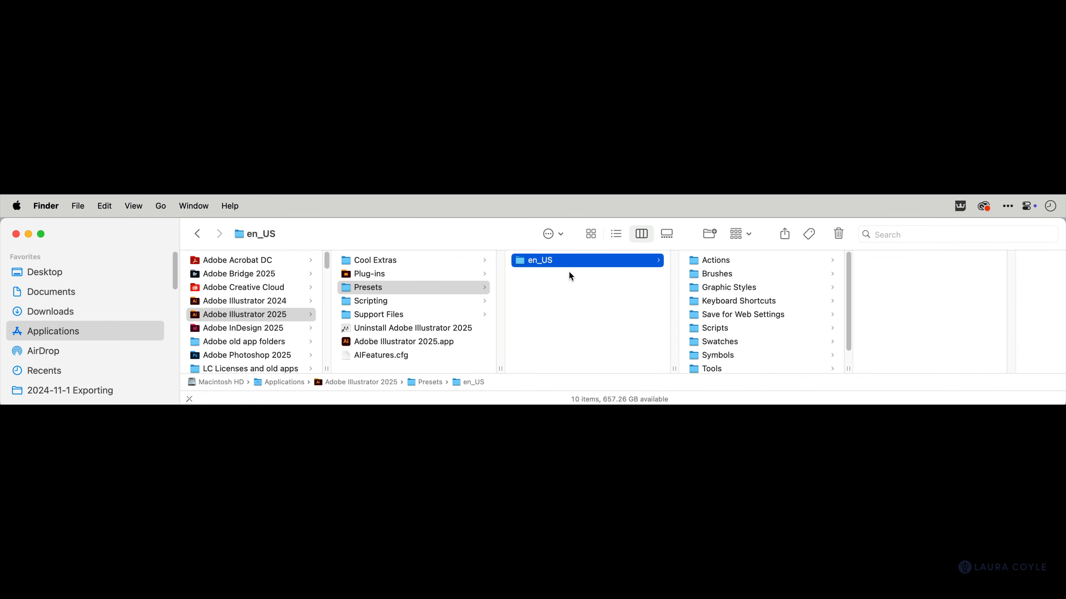
{"action": "left_click", "coordinate": [704, 331]}
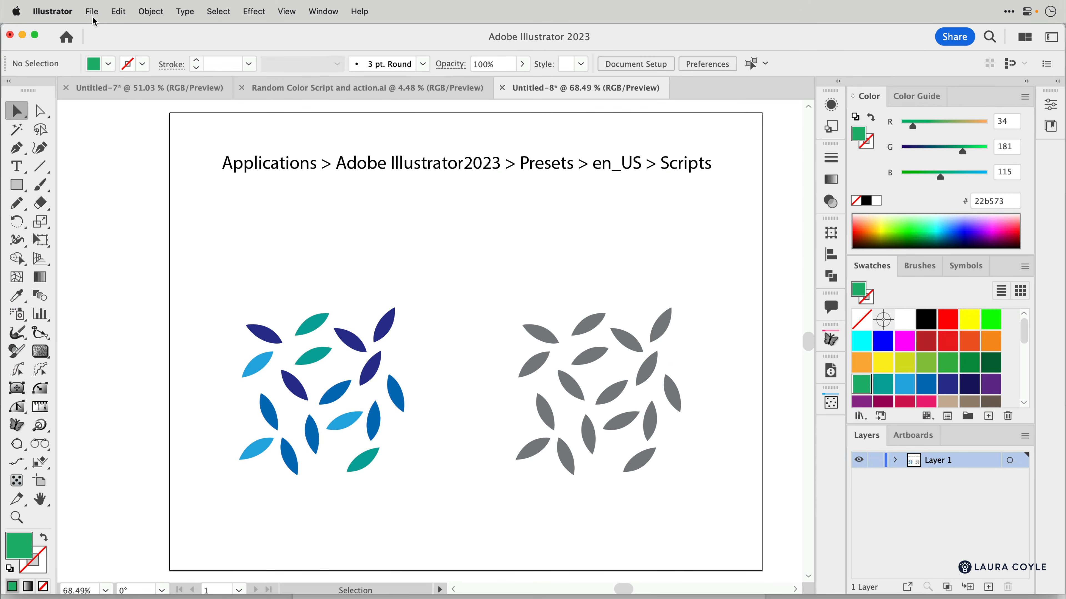
Step: Switch to Illustrator and check the list of installed scripts without running any
{"action": "left_click", "coordinate": [93, 13]}
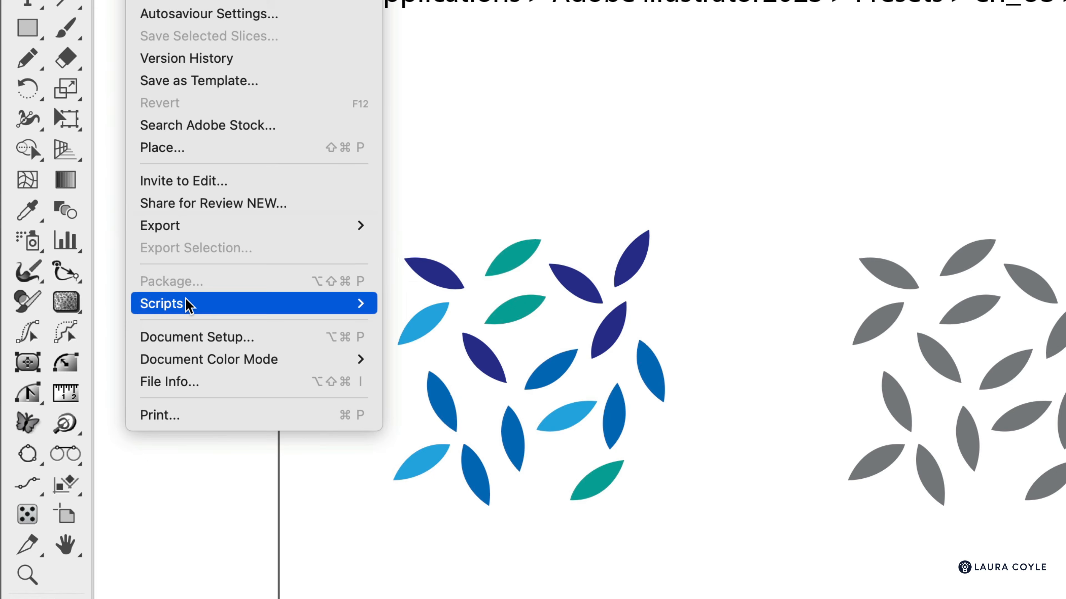
{"action": "mouse_move", "coordinate": [114, 353]}
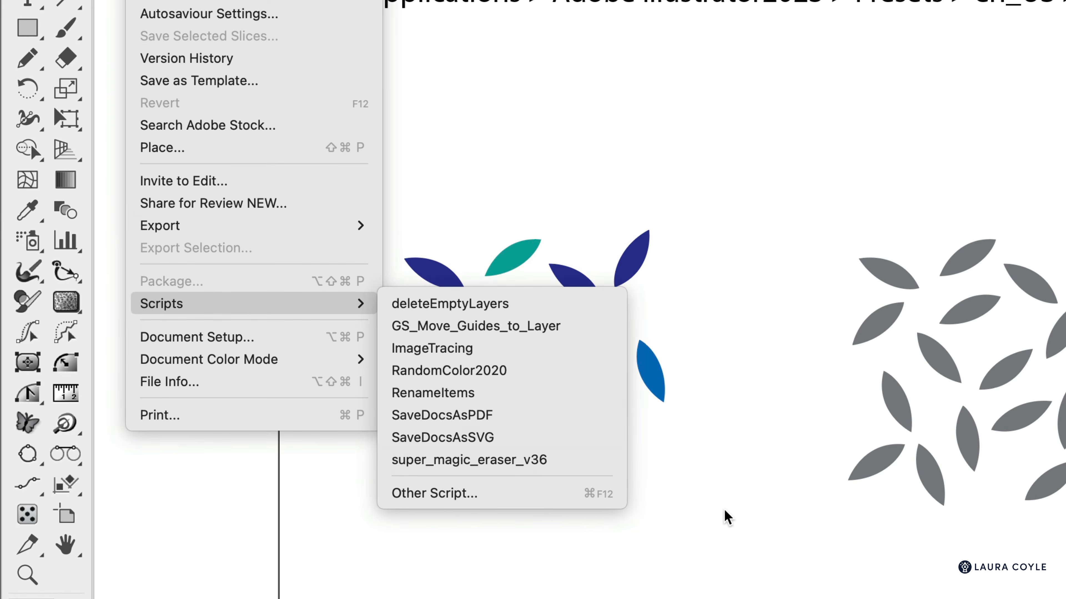
{"action": "left_click", "coordinate": [725, 516]}
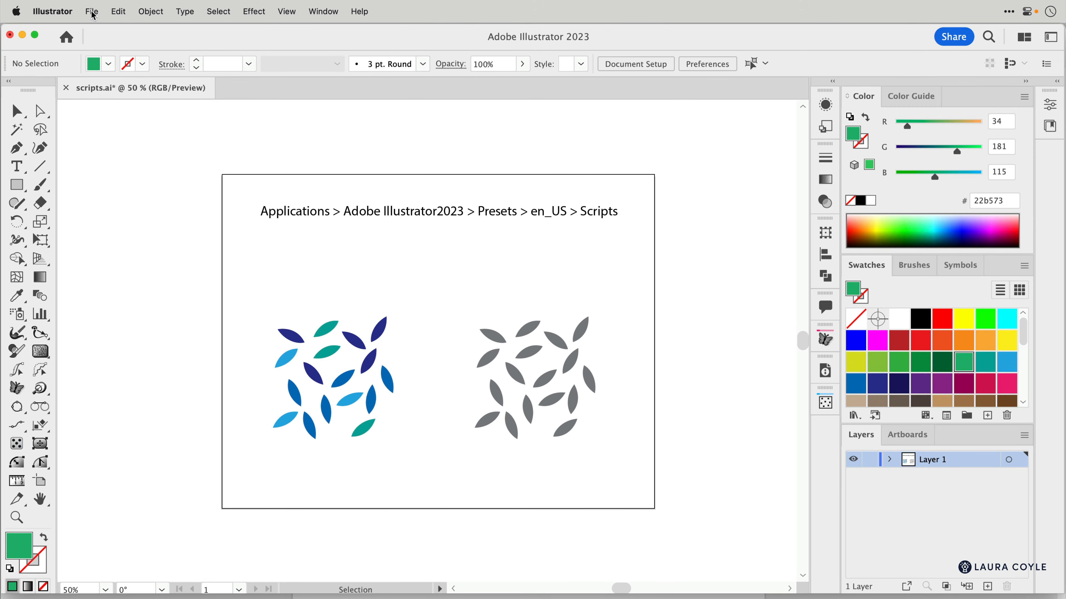
Step: Launch the MakeCropMarksAI script and choose the default set of mark positions
{"action": "left_click", "coordinate": [92, 11]}
{"action": "mouse_move", "coordinate": [114, 353]}
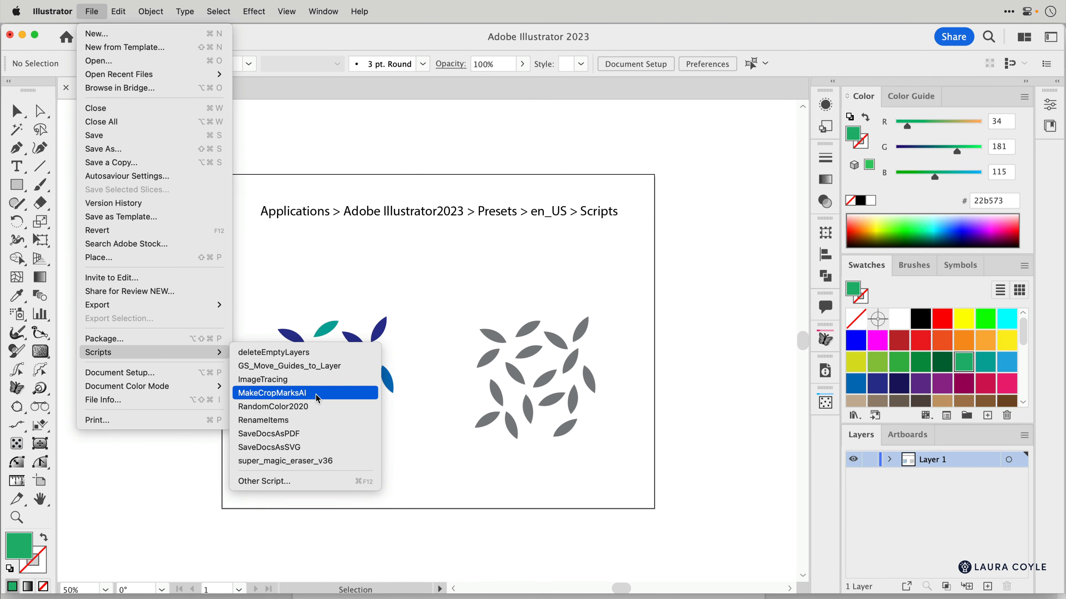
{"action": "left_click", "coordinate": [315, 394]}
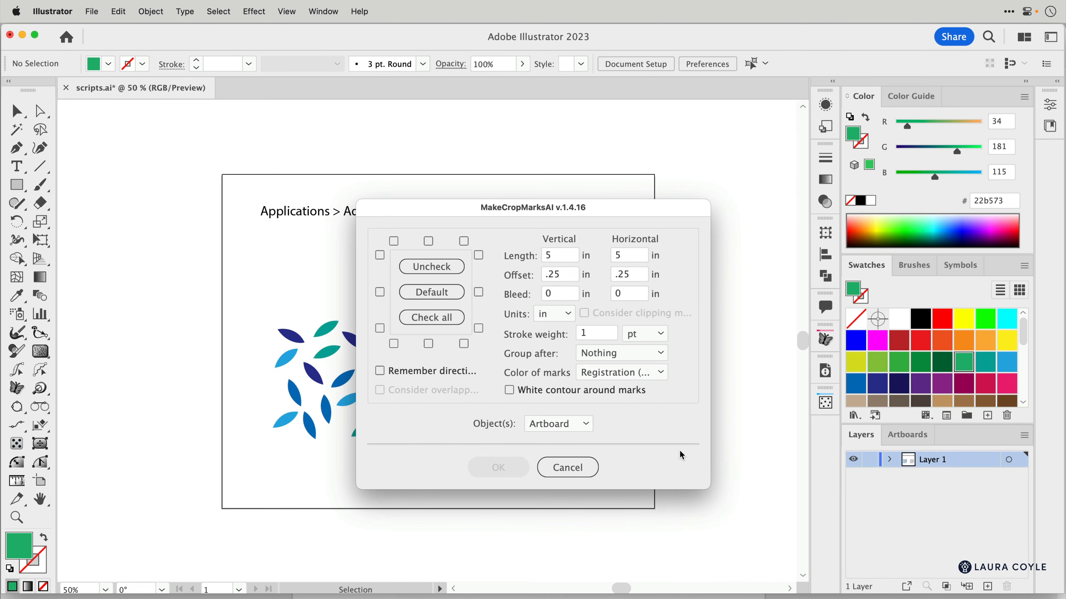
{"action": "left_click", "coordinate": [439, 298]}
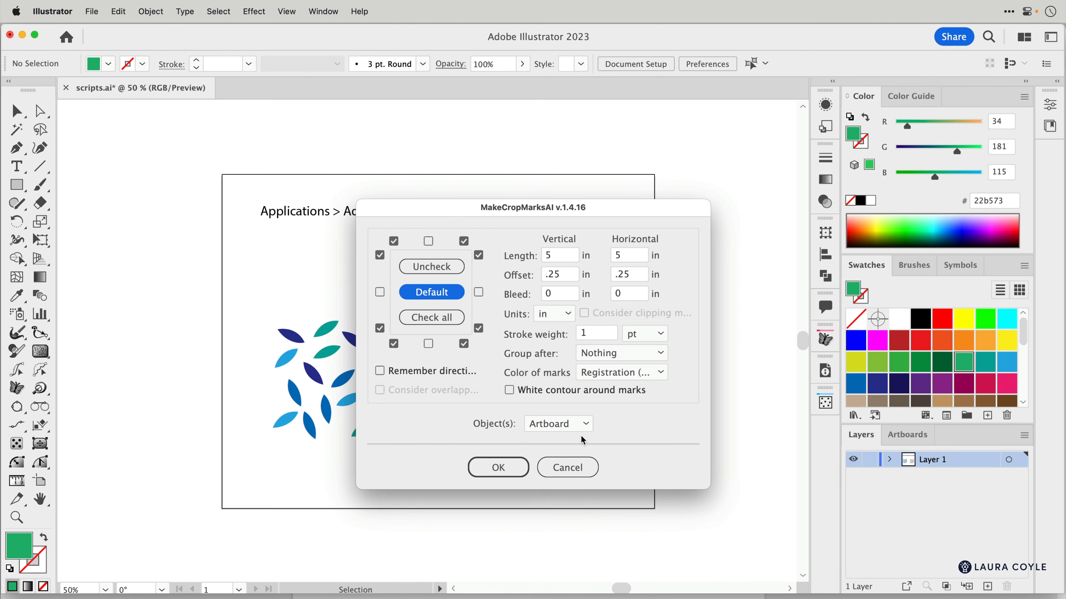
Step: Set the vertical and horizontal crop mark length to 1 in and both offsets to .125 in
{"action": "left_click", "coordinate": [549, 257]}
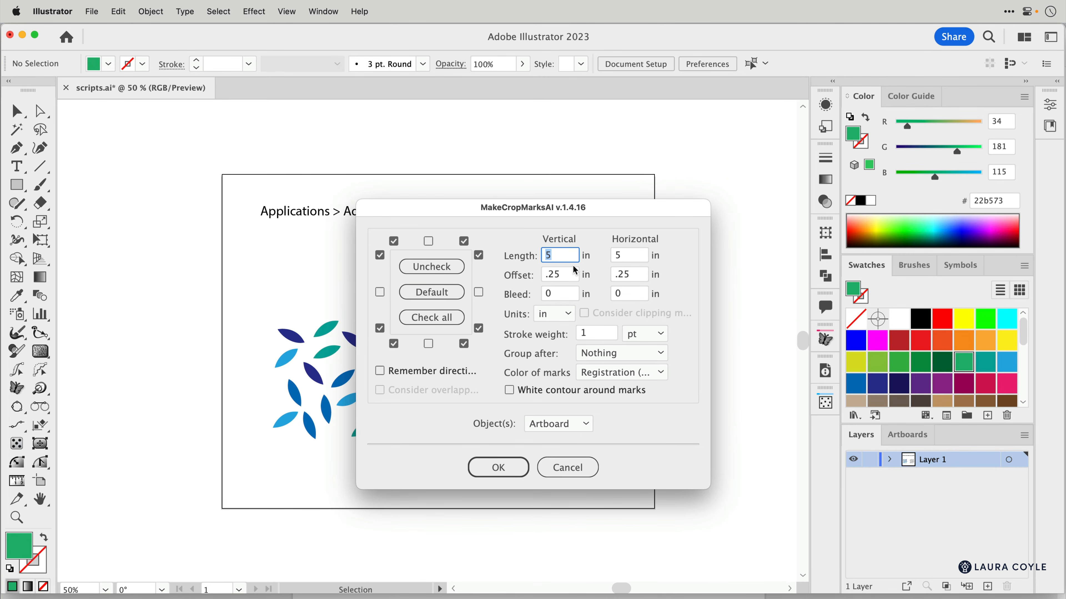
{"action": "type", "text": "1"}
{"action": "left_click", "coordinate": [623, 257]}
{"action": "type", "text": "1"}
{"action": "left_click", "coordinate": [545, 275]}
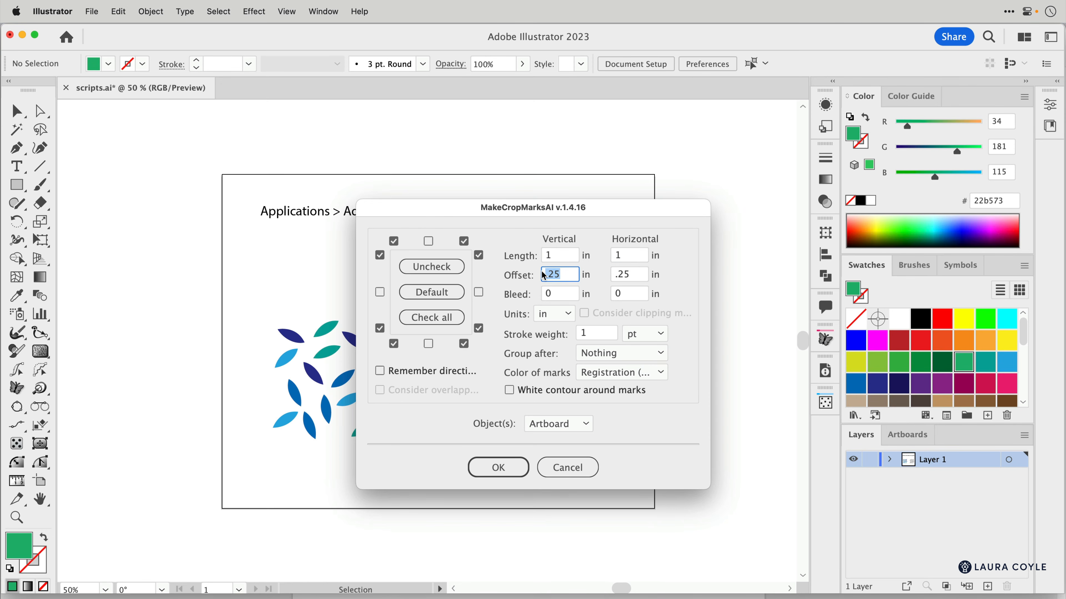
{"action": "type", "text": ".125"}
{"action": "left_click_drag", "start_coordinate": [567, 275], "coordinate": [543, 275]}
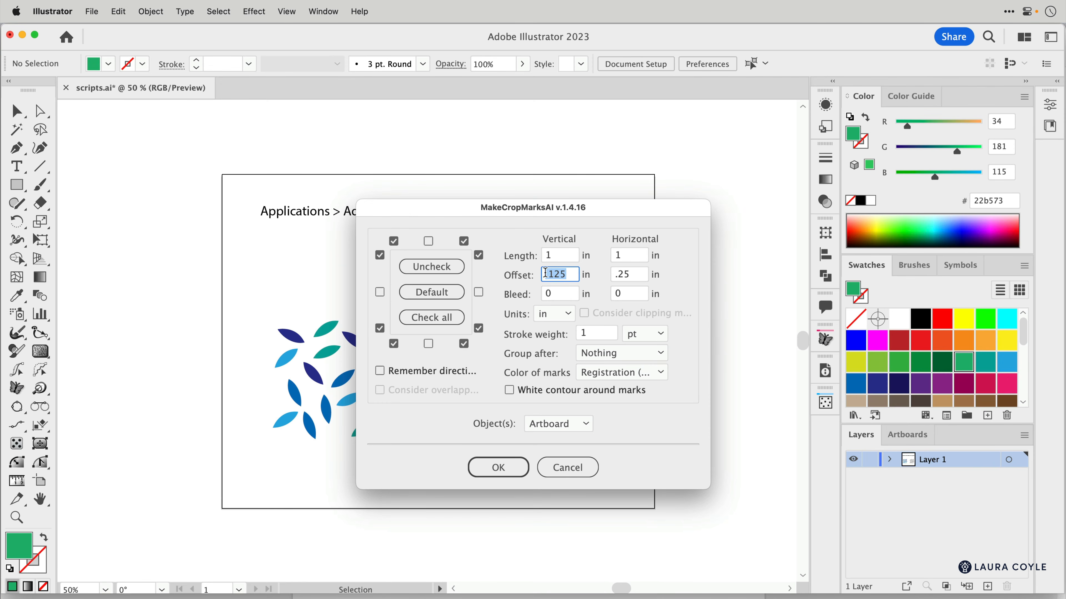
{"action": "left_click", "coordinate": [626, 275]}
{"action": "type", "text": ".125"}
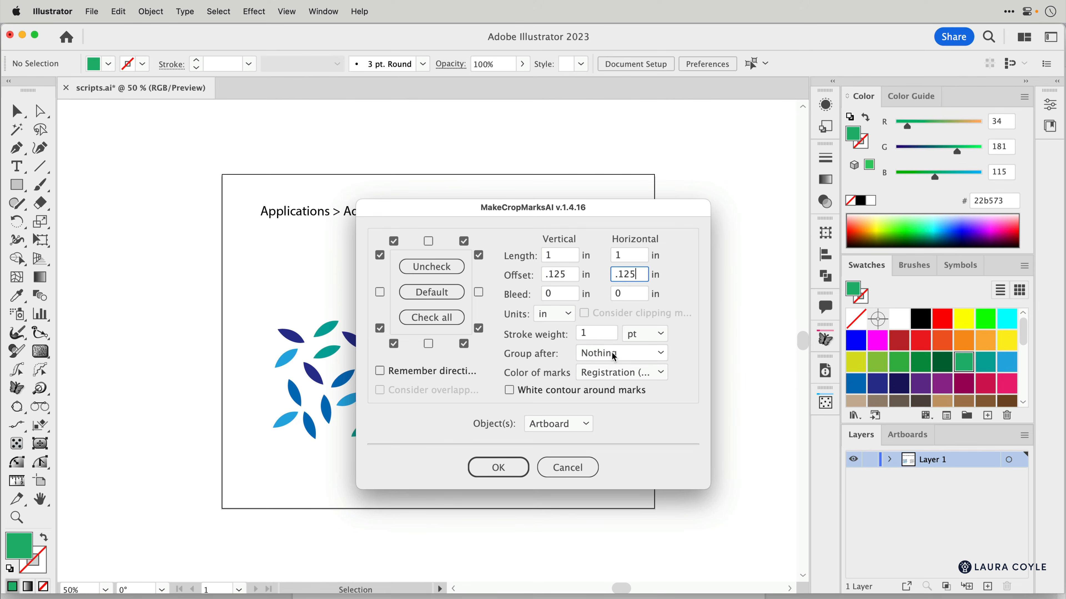
Step: Set grouping to Marks only and generate the crop marks around the artboard
{"action": "left_click", "coordinate": [635, 358]}
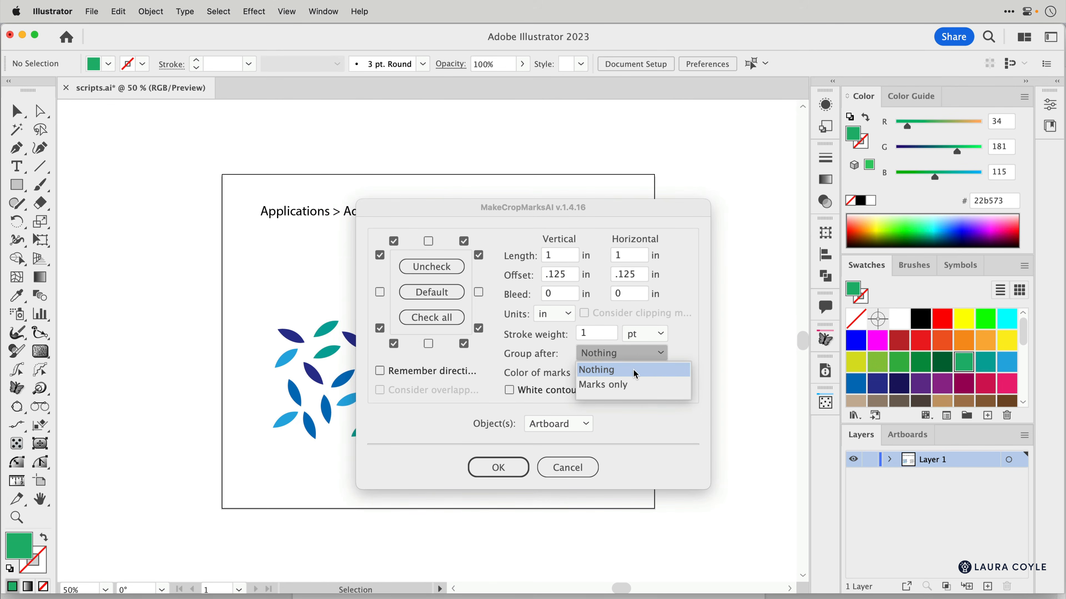
{"action": "left_click", "coordinate": [635, 389]}
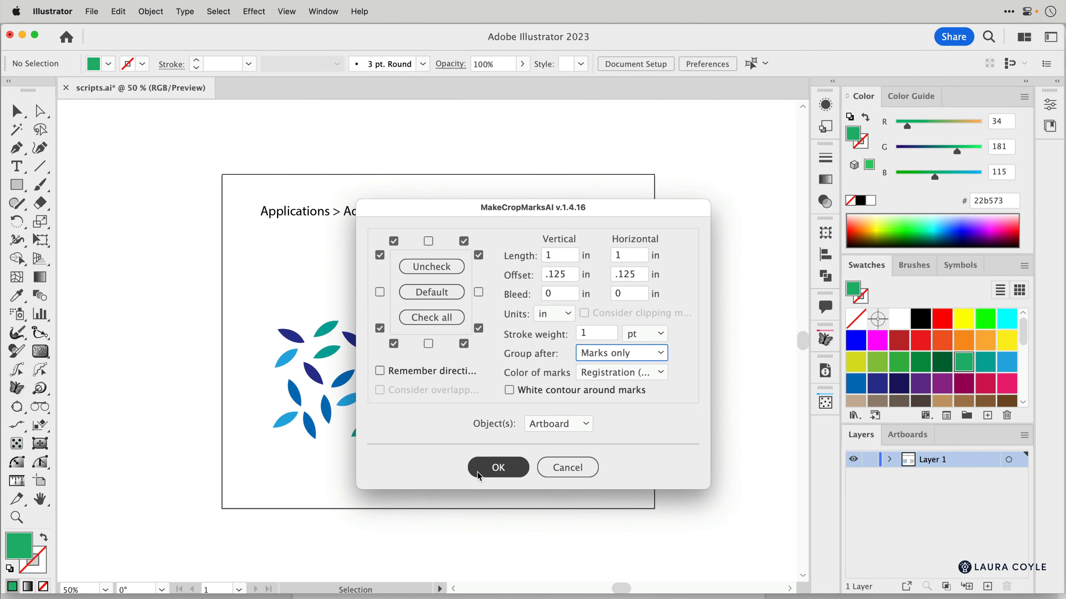
{"action": "left_click", "coordinate": [497, 469]}
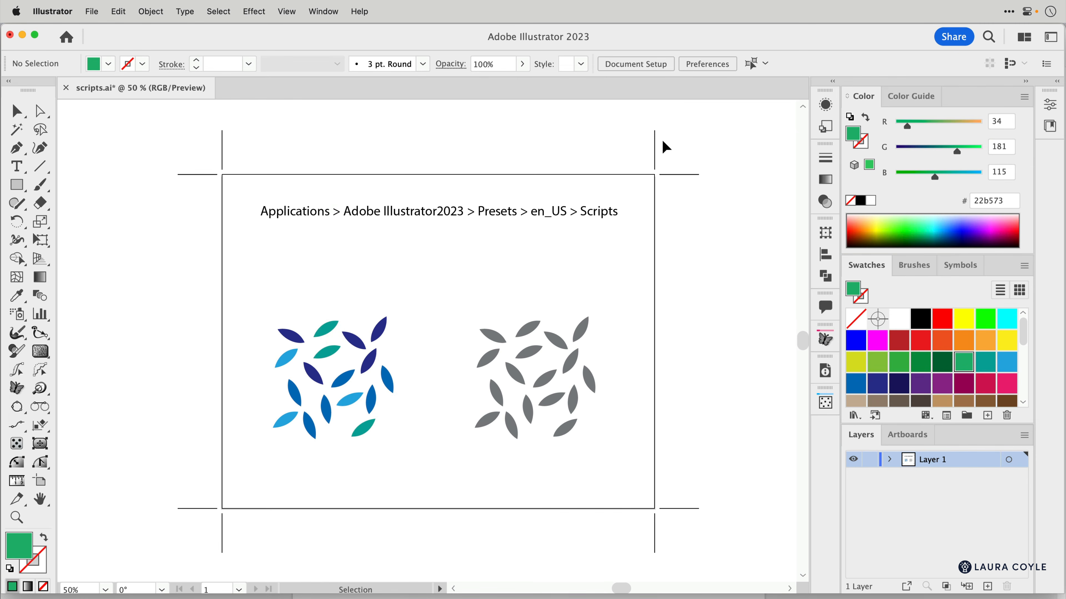
Step: Select the crop mark group and inspect its stroke color
{"action": "left_click", "coordinate": [697, 174]}
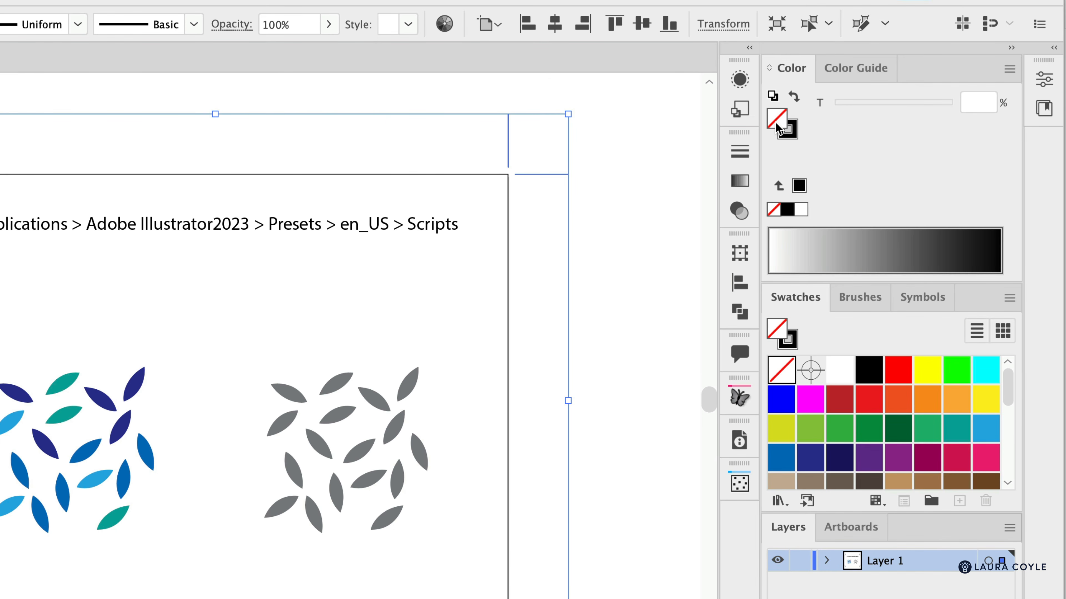
{"action": "left_click", "coordinate": [790, 139]}
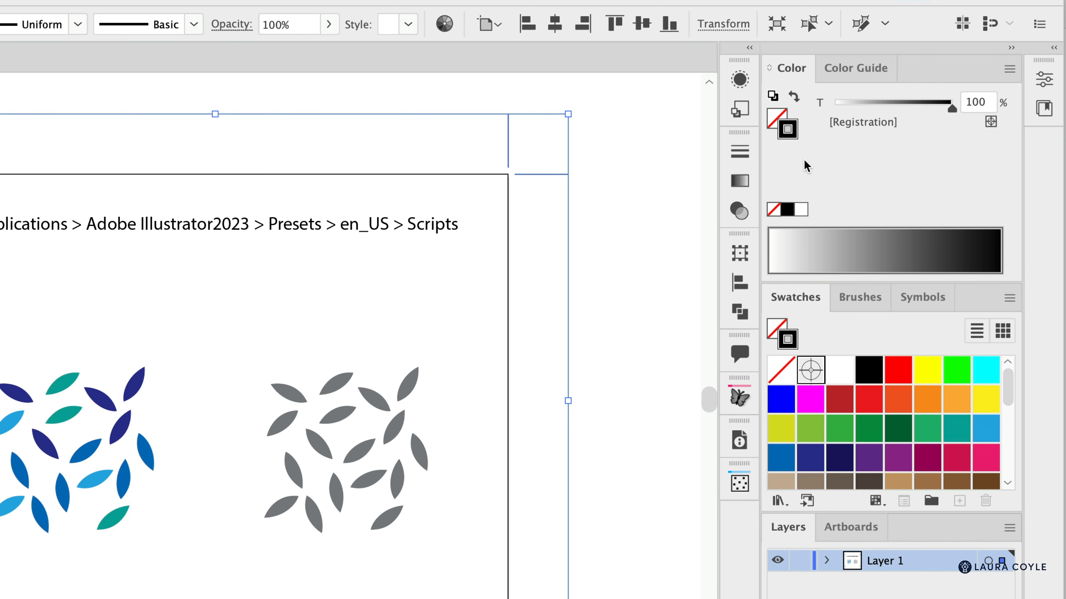